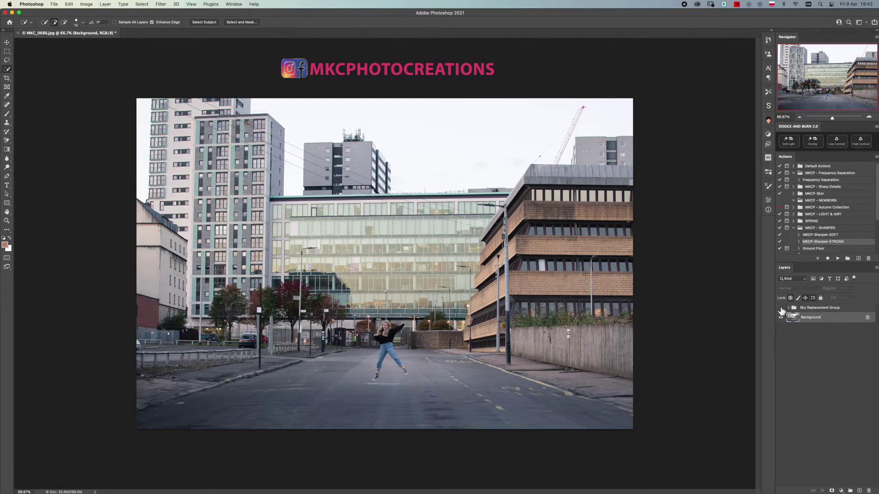
- Preview the earlier sunset Sky Replacement Group result over the grey-sky Background
click(780, 309)
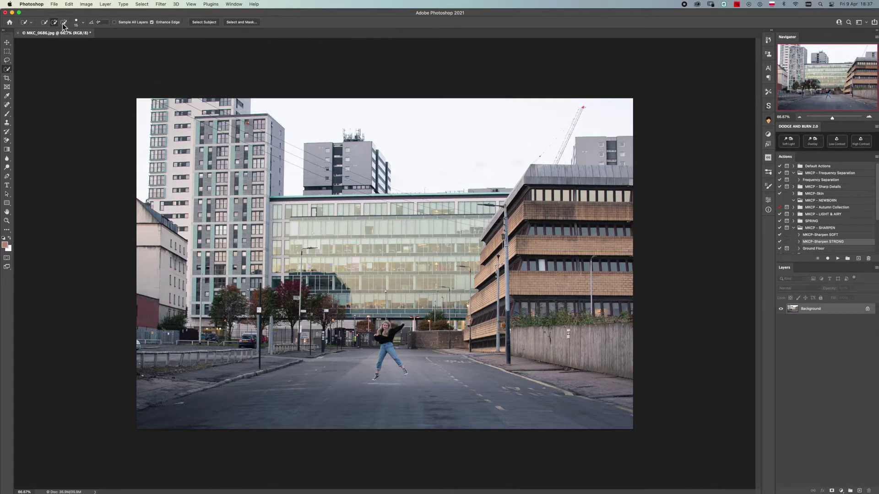
click(69, 5)
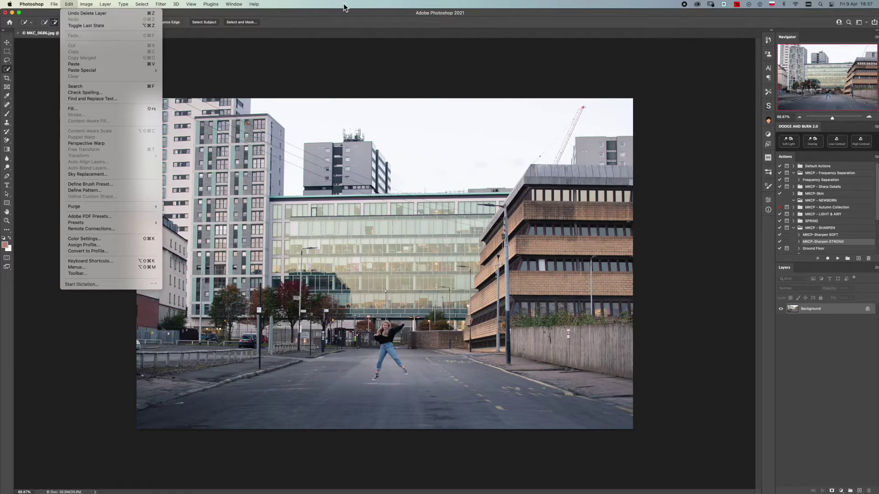
- Launch Edit > Sky Replacement, previewing a golden cloud sky over the buildings
click(112, 174)
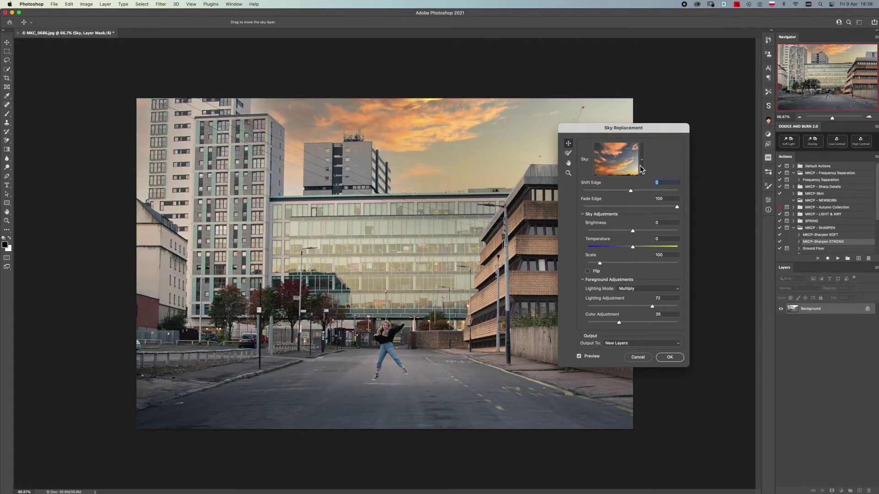
- Choose the pink-red sunset preset from below Blue Skies in the Sky picker
click(642, 164)
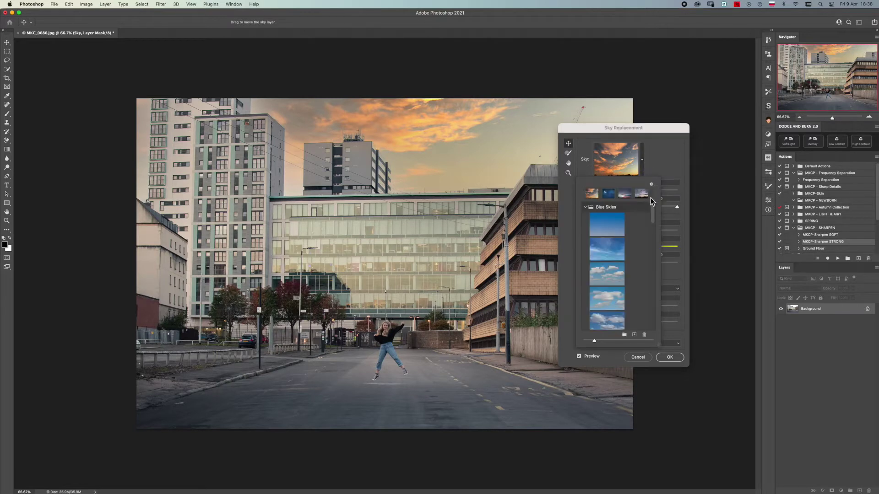
mouse_move(653, 207)
mouse_down()
mouse_move(654, 240)
mouse_move(639, 258)
mouse_up()
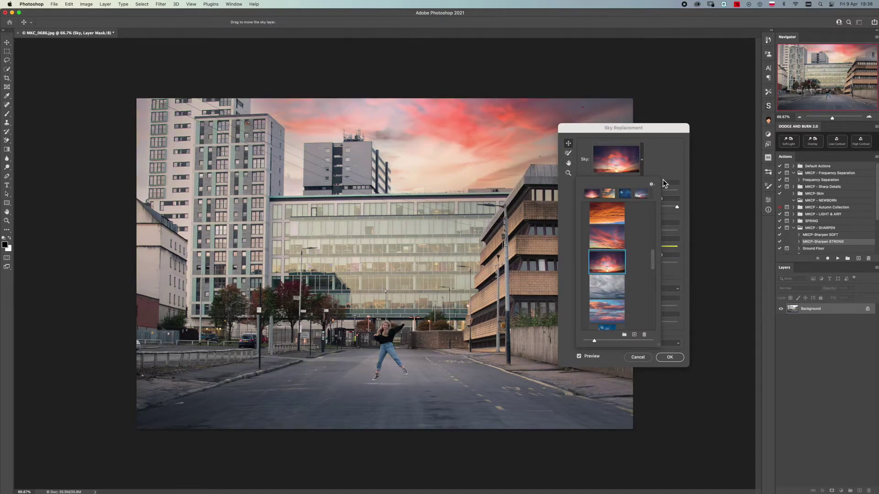
click(659, 158)
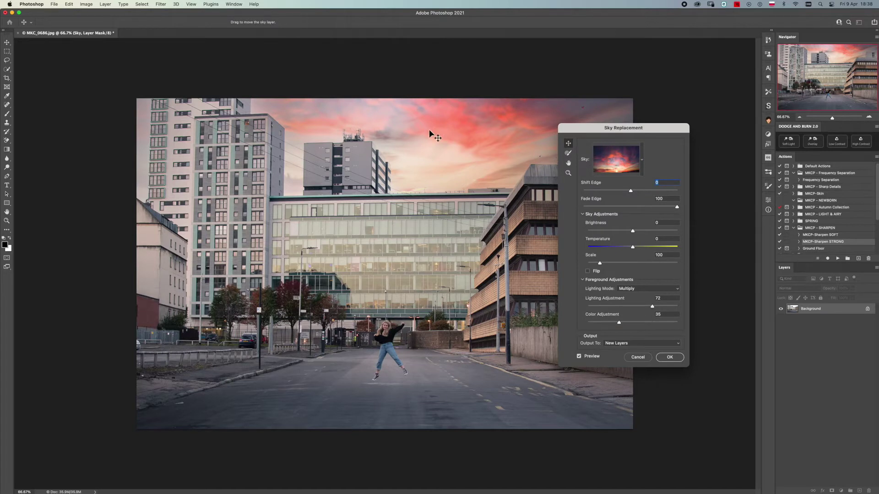
- Raise the sky and set Shift Edge 4, Brightness 3, Temperature -5, Scale 119, flipped
mouse_move(448, 164)
mouse_down()
mouse_move(447, 140)
mouse_move(446, 153)
mouse_up()
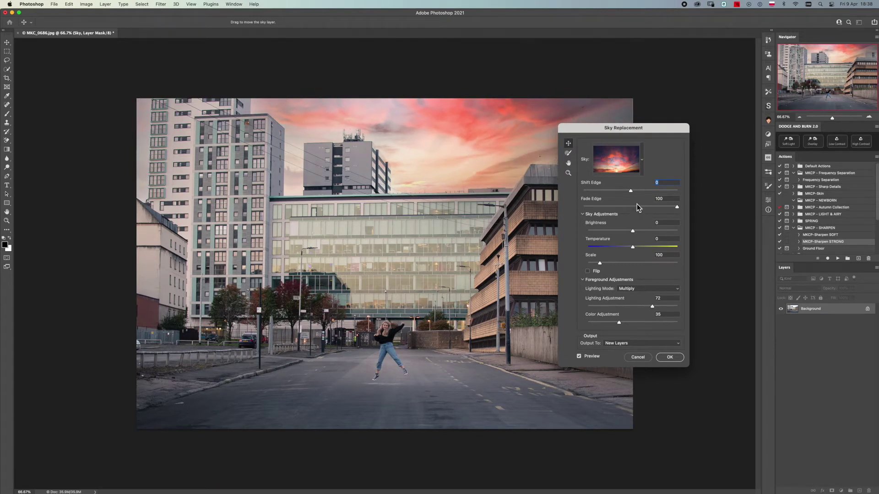
drag(631, 191, 643, 191)
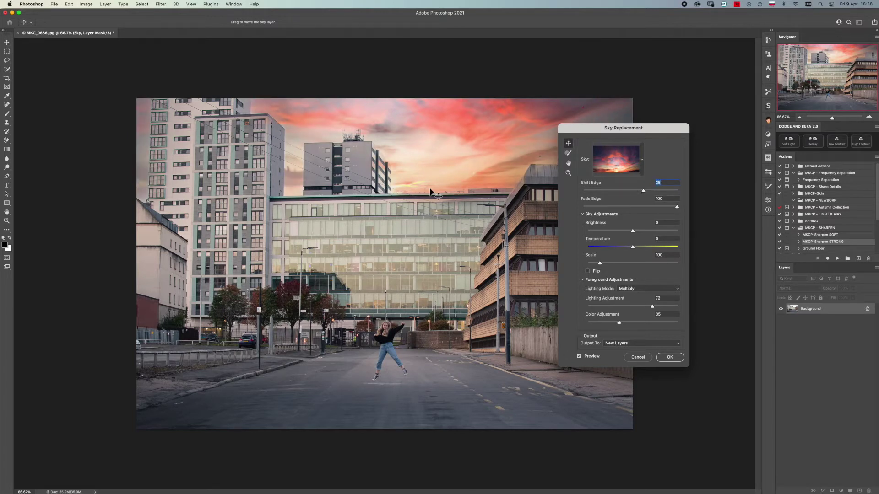
click(632, 191)
mouse_move(635, 231)
mouse_down()
mouse_move(647, 246)
mouse_move(631, 246)
mouse_move(609, 268)
mouse_up()
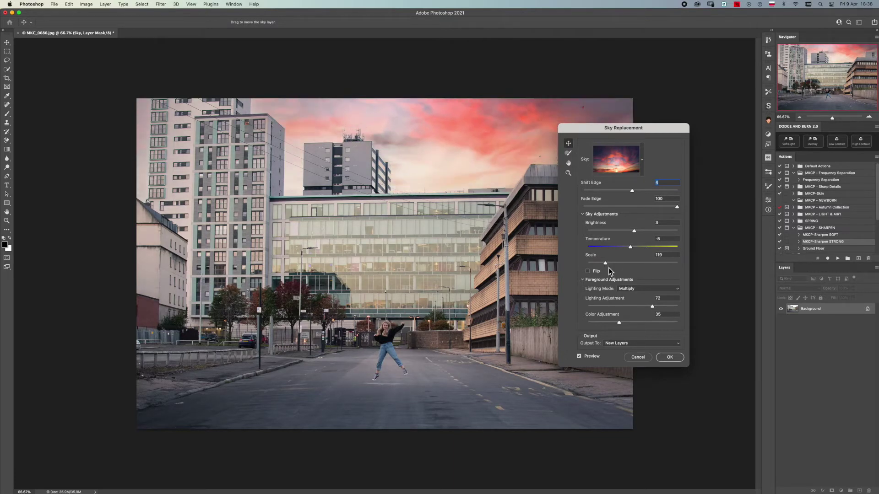
click(589, 271)
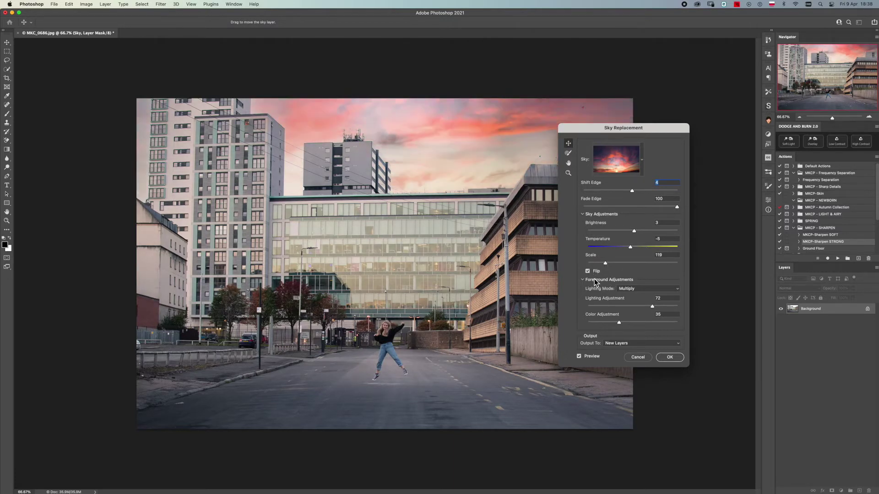
click(641, 168)
- Try a starry night sky preset from further down the Sky picker
scroll(653, 224, down, 3)
scroll(643, 259, down, 3)
scroll(645, 259, down, 3)
scroll(645, 258, down, 3)
scroll(645, 260, down, 3)
scroll(646, 259, down, 3)
scroll(646, 260, down, 3)
scroll(646, 258, down, 2)
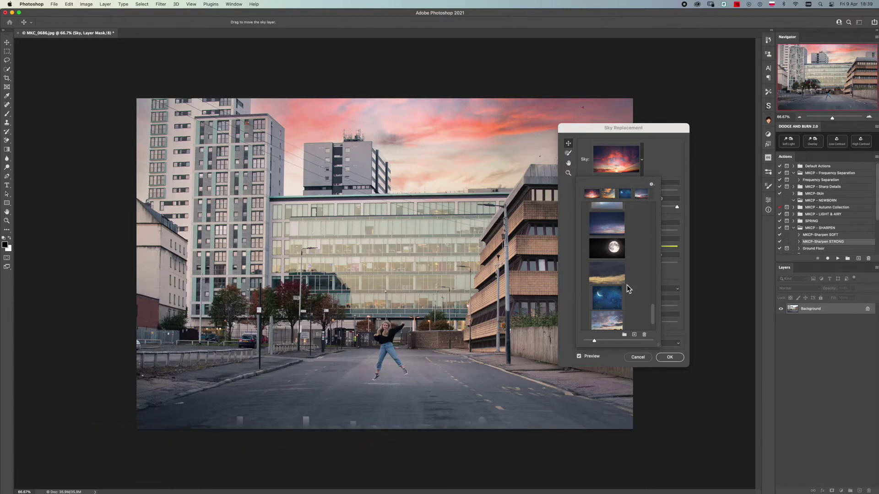
click(609, 298)
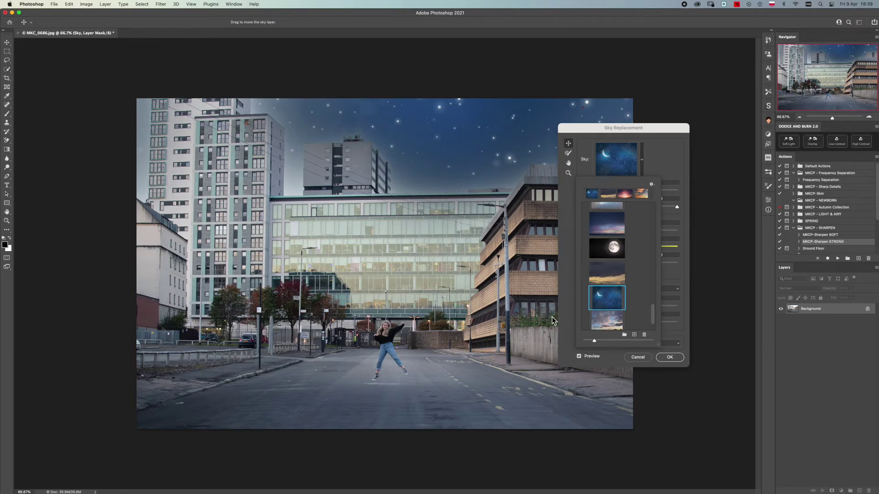
- Apply a golden sunset cloud sky, output as new layers in a Sky Replacement Group
scroll(619, 270, up, 2)
scroll(618, 270, up, 2)
scroll(618, 270, up, 2)
scroll(618, 270, up, 2)
scroll(613, 256, down, 3)
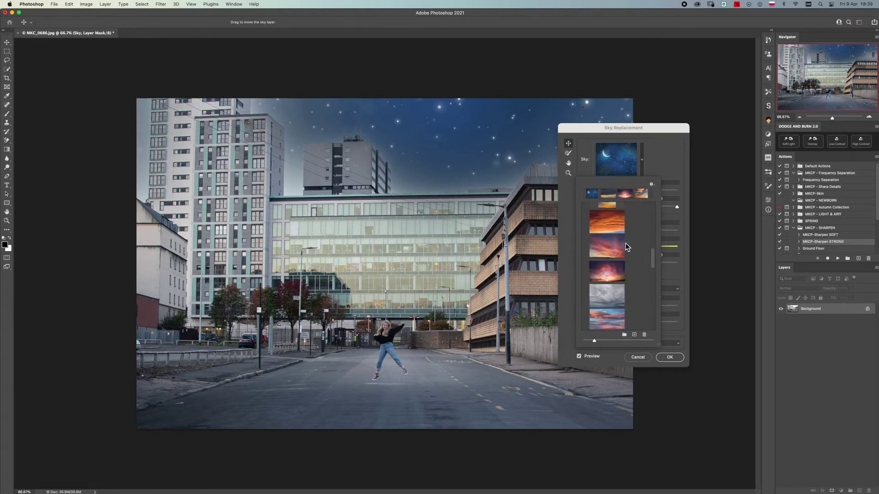
click(613, 225)
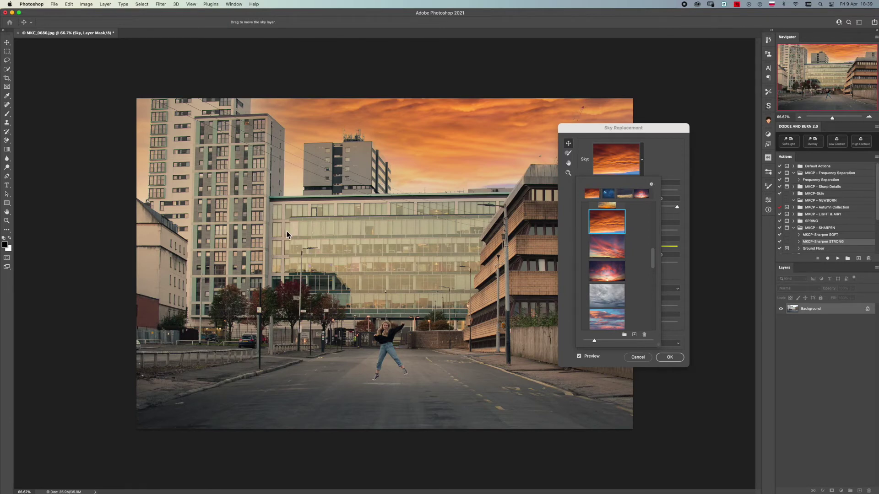
click(656, 364)
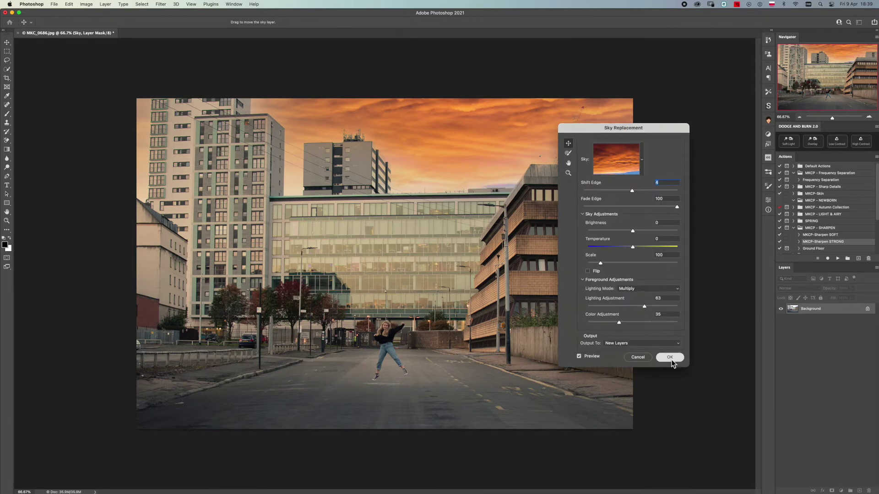
click(780, 338)
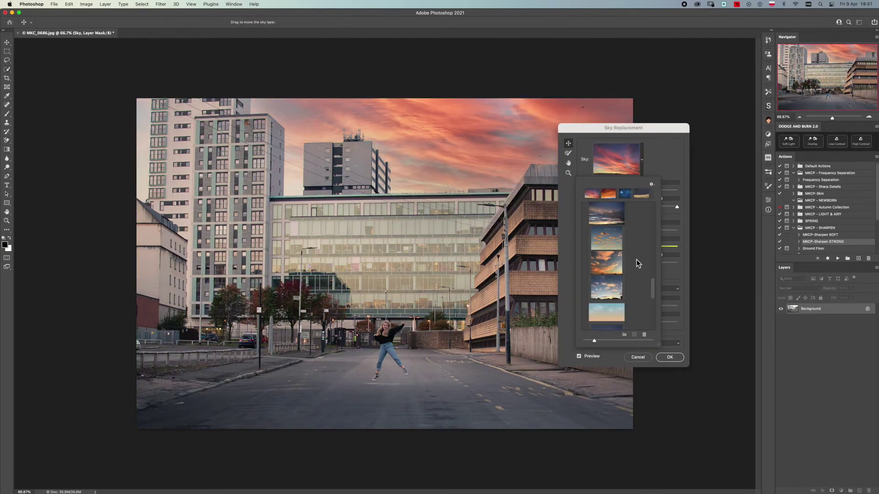
click(636, 259)
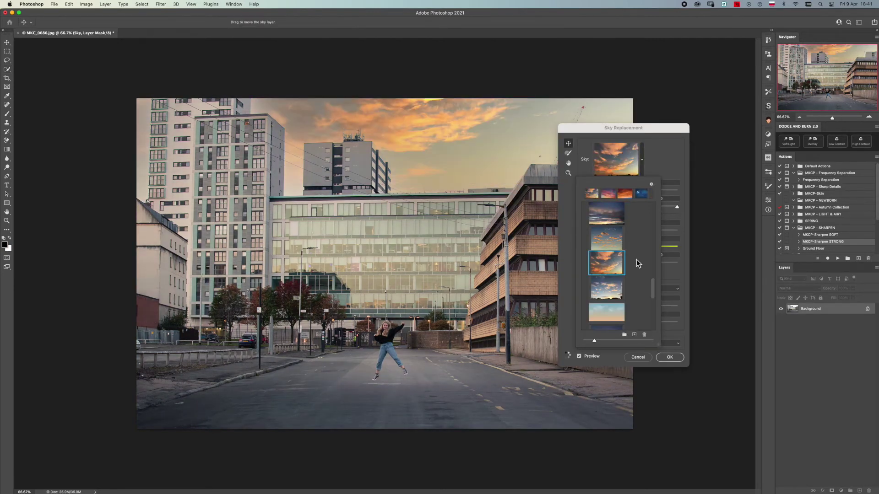
key(Return)
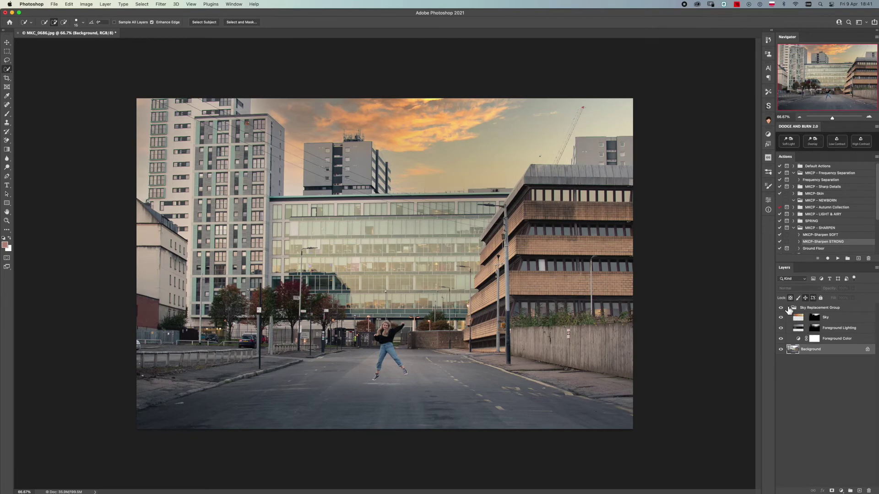
click(788, 308)
click(782, 308)
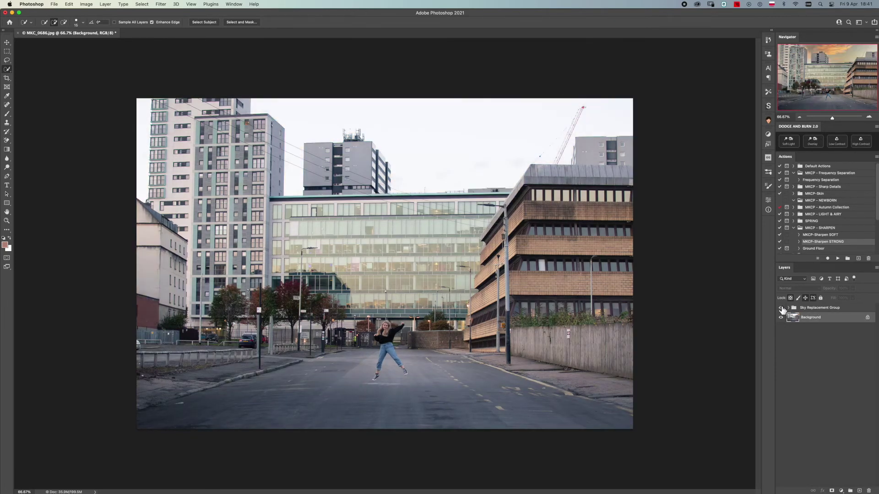
click(781, 307)
click(789, 307)
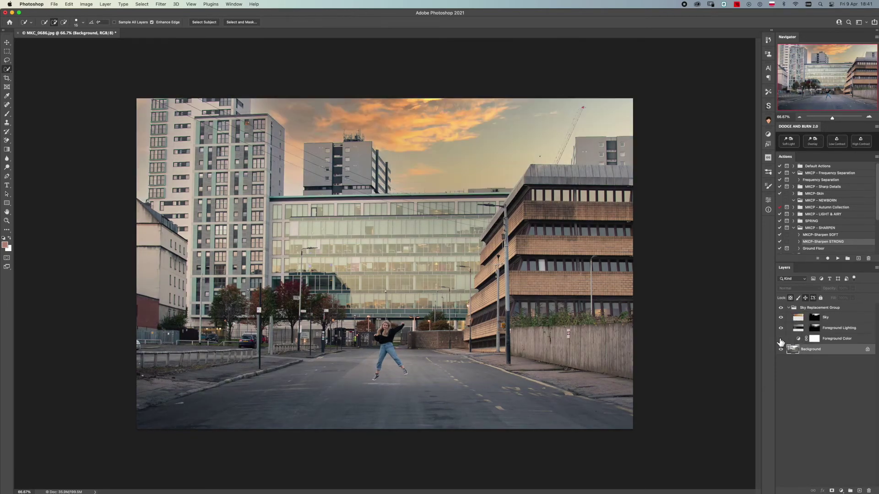
click(781, 338)
click(781, 339)
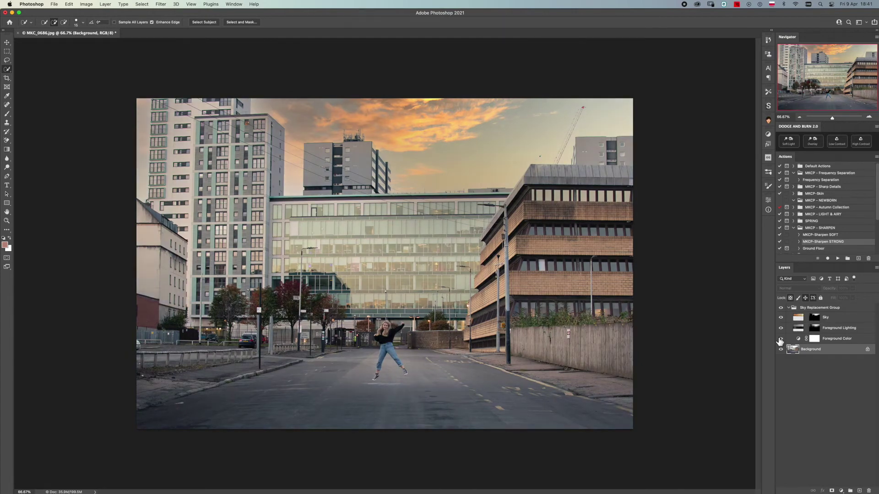
click(781, 339)
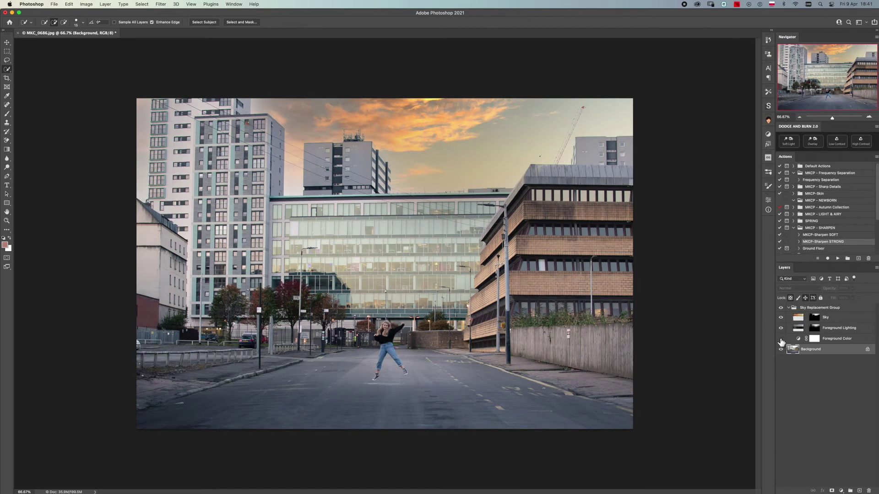
click(781, 338)
click(781, 328)
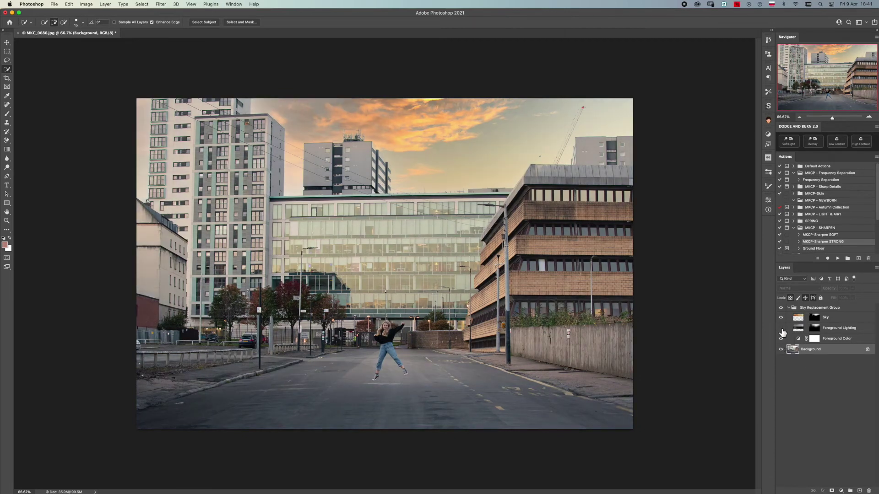
click(782, 328)
click(782, 329)
click(789, 308)
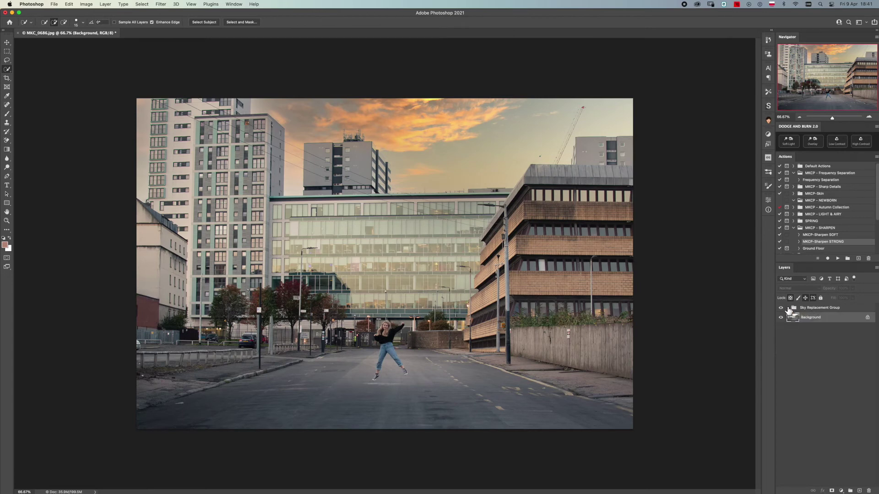
click(780, 309)
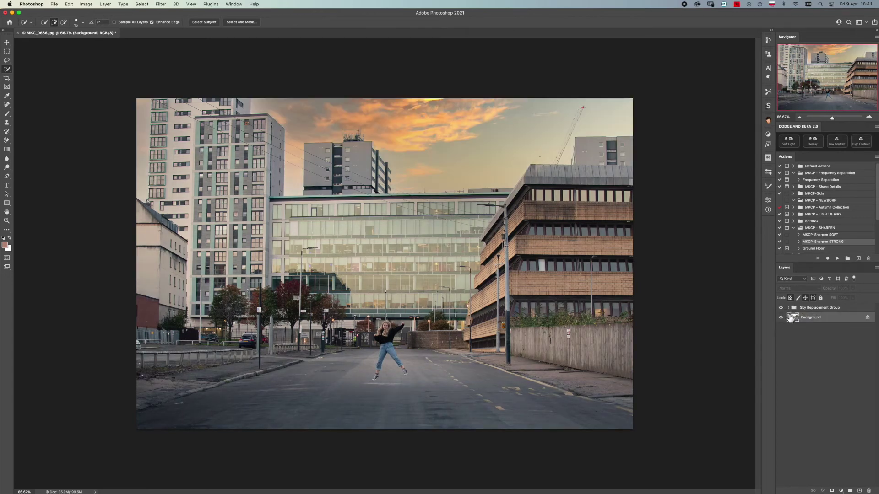